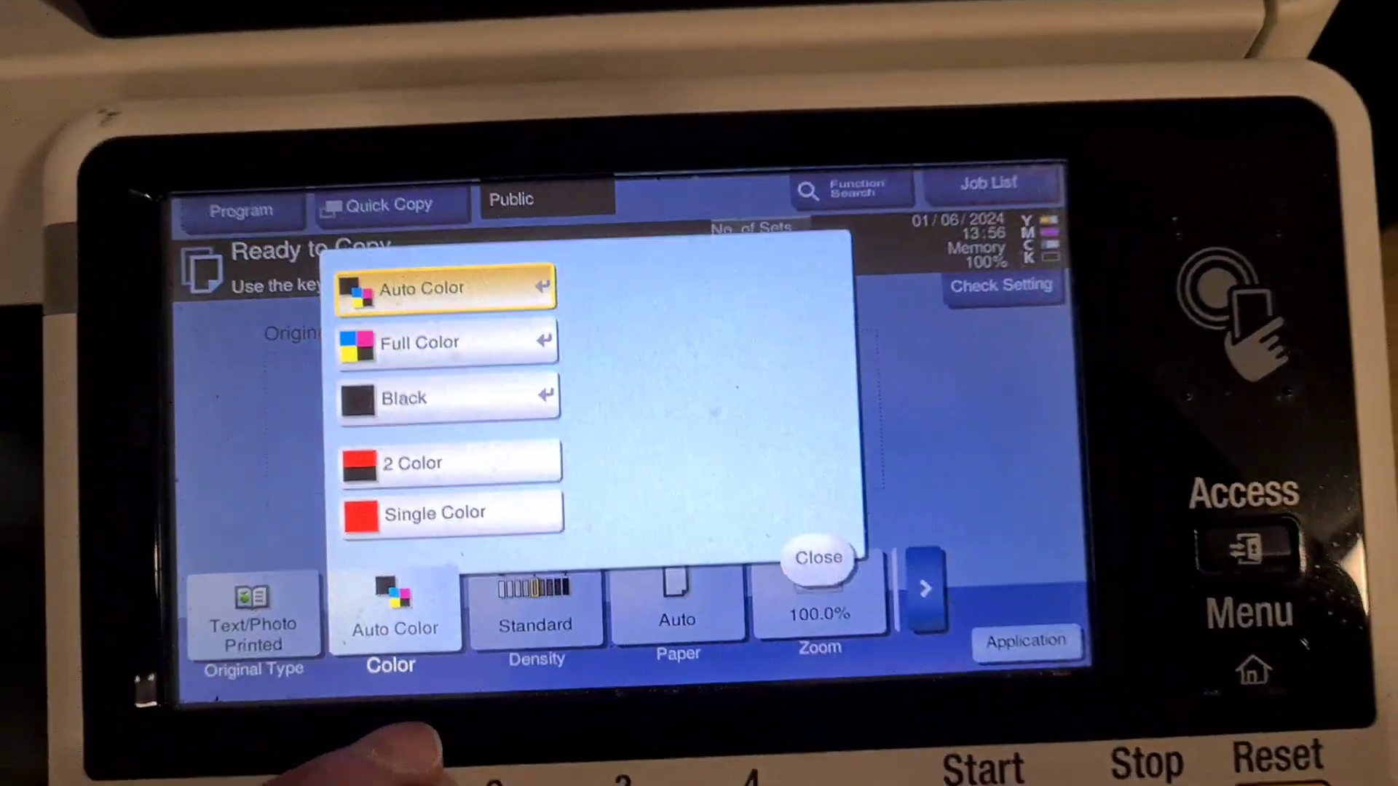
# Set copy colour to Black and original type to Dot Matrix Original.
pyautogui.click(447, 399)
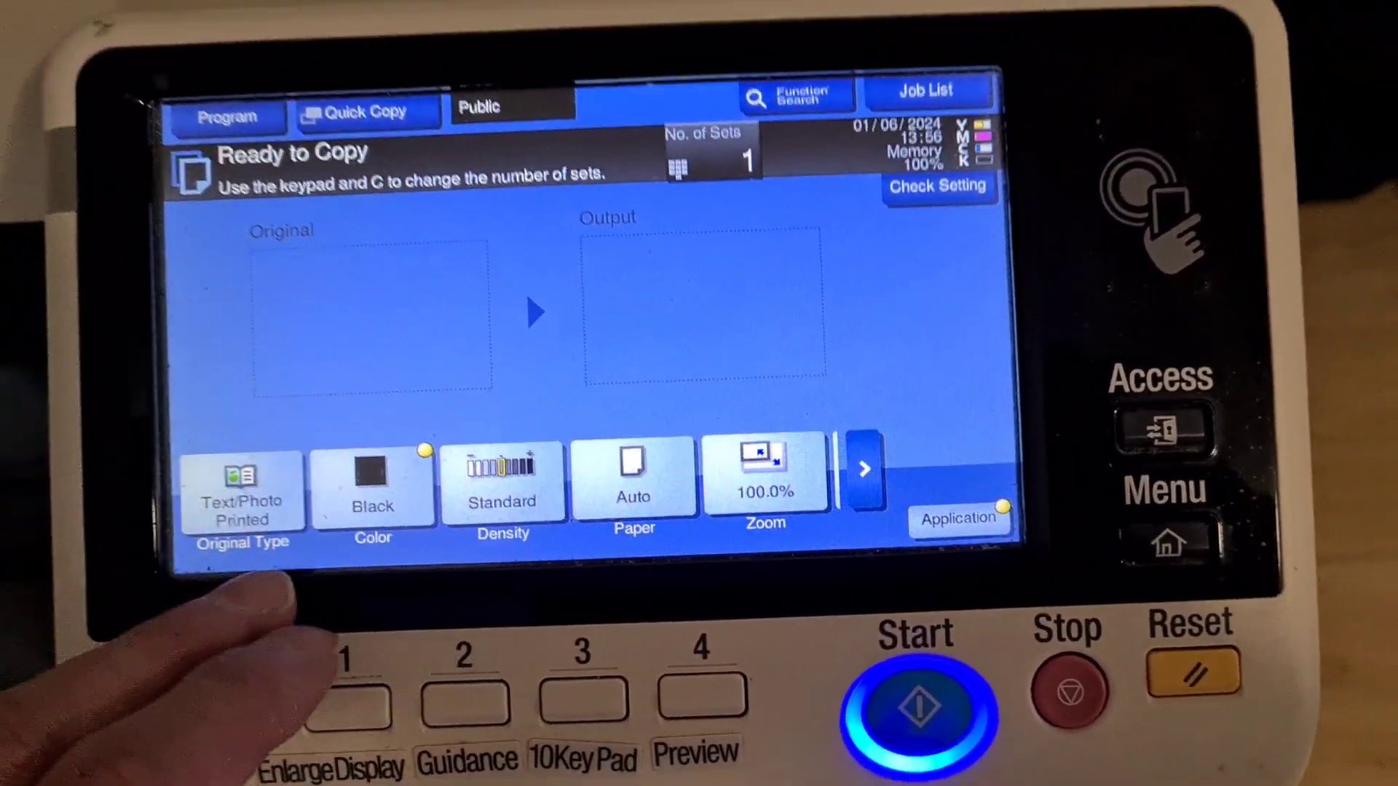
pyautogui.click(180, 492)
pyautogui.click(262, 369)
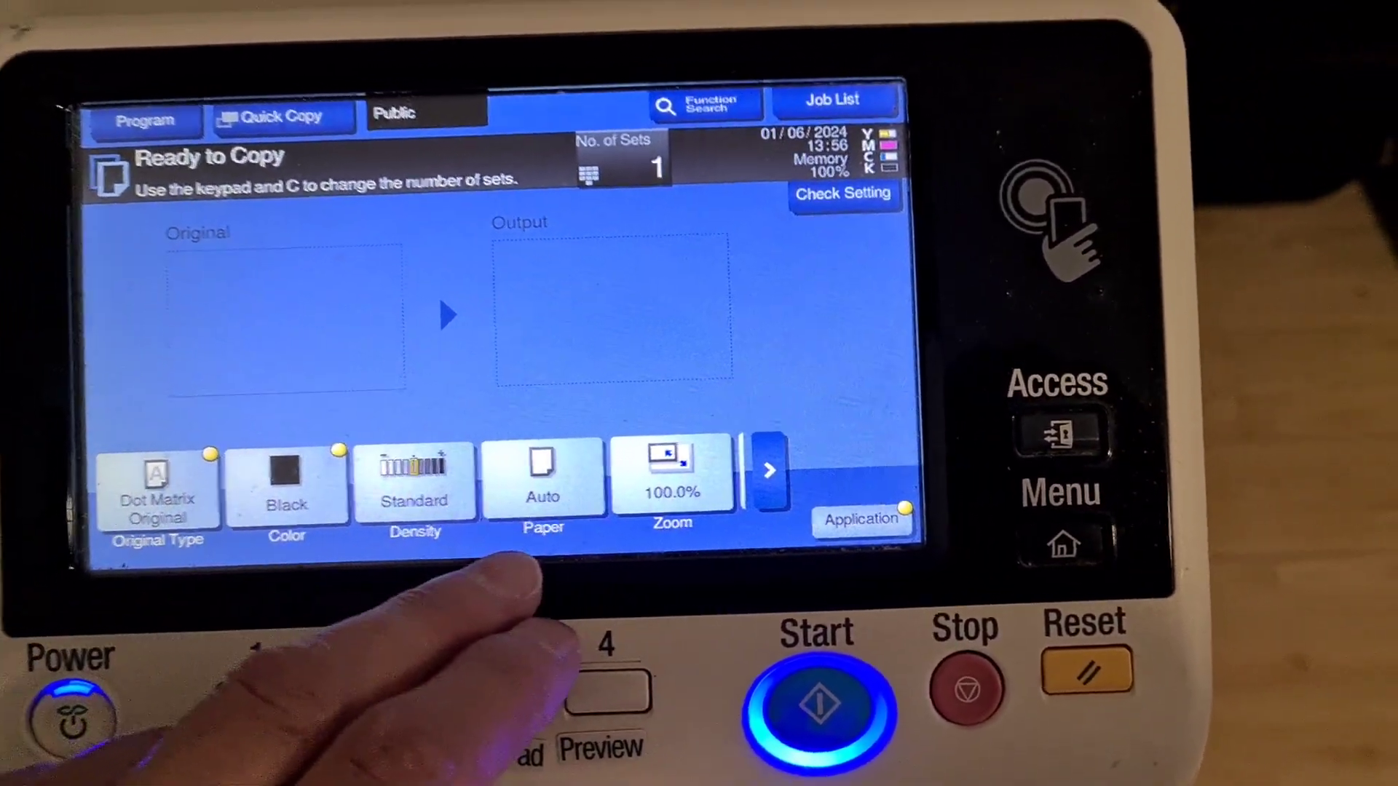
# Select A4 paper from tray 1, then bring up the Zoom choices showing 100%.
pyautogui.click(543, 487)
pyautogui.click(404, 241)
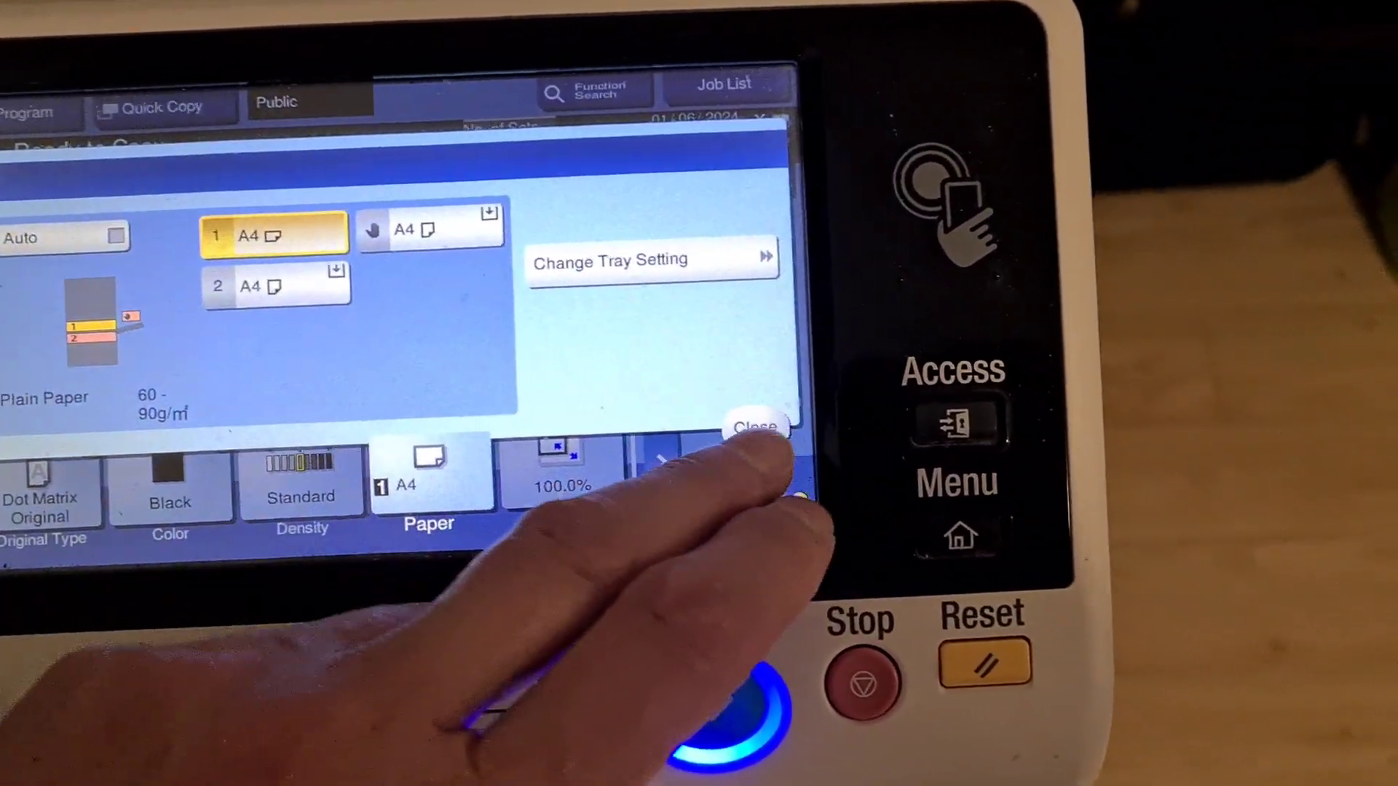
pyautogui.click(756, 429)
pyautogui.click(562, 476)
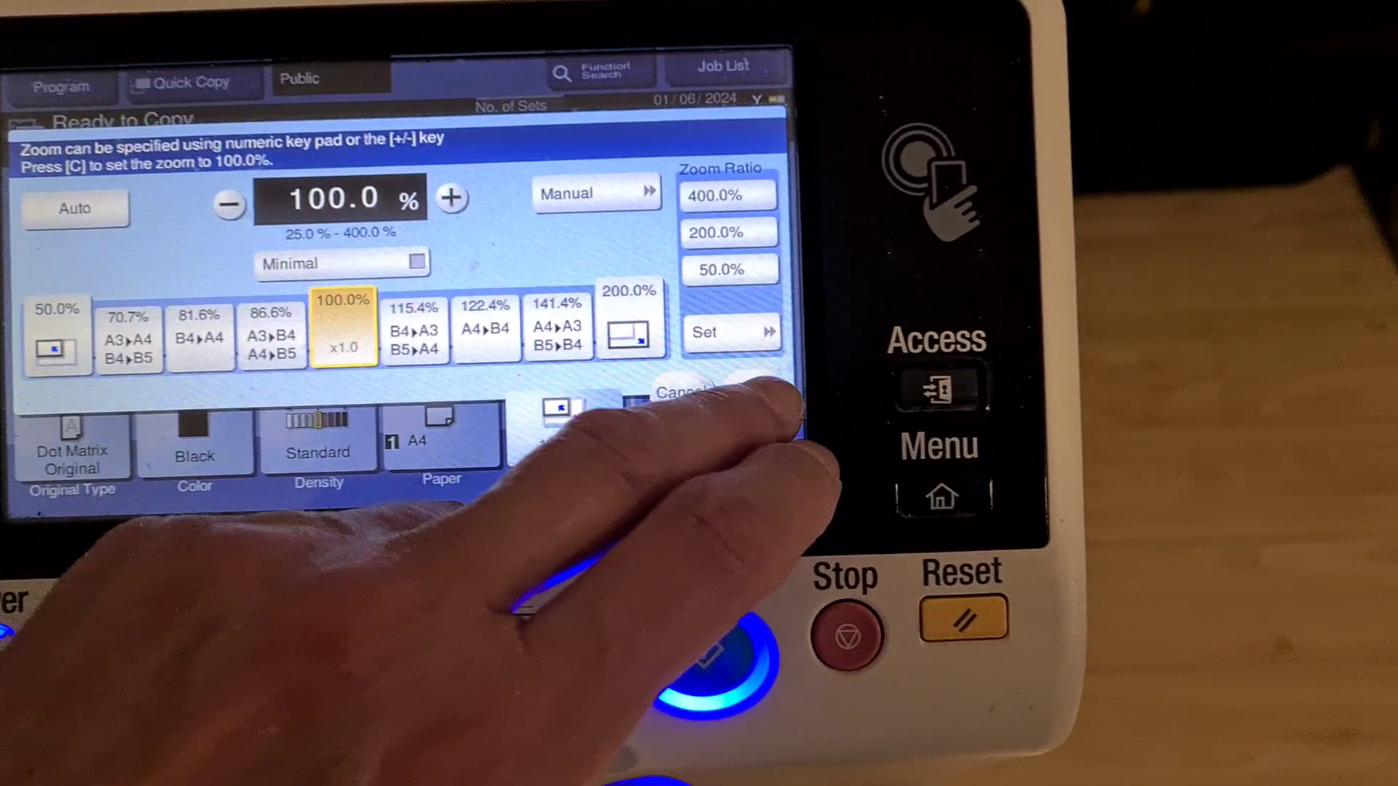
# Leave Zoom unchanged and adjust sharpness in the Color Adjust settings.
pyautogui.click(841, 402)
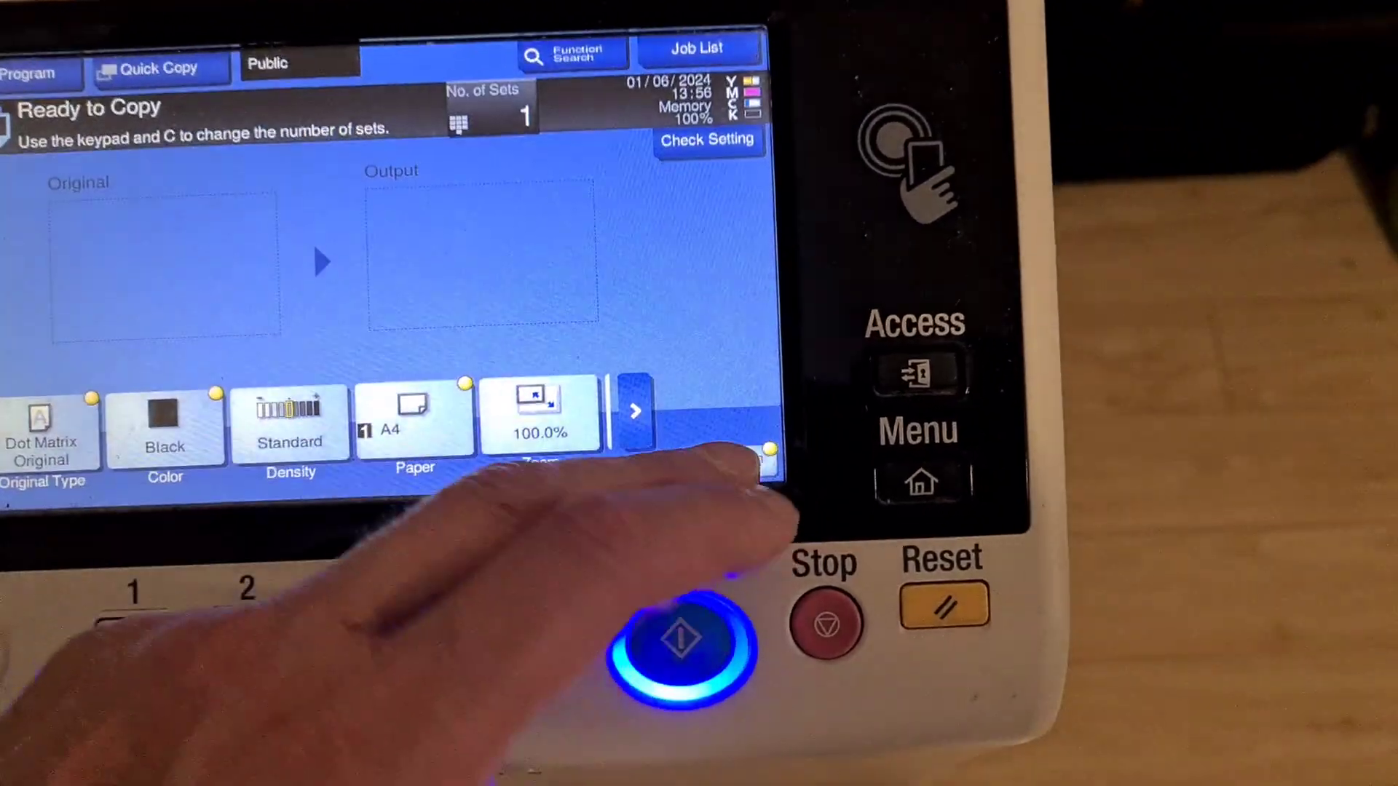
pyautogui.click(754, 464)
pyautogui.click(350, 251)
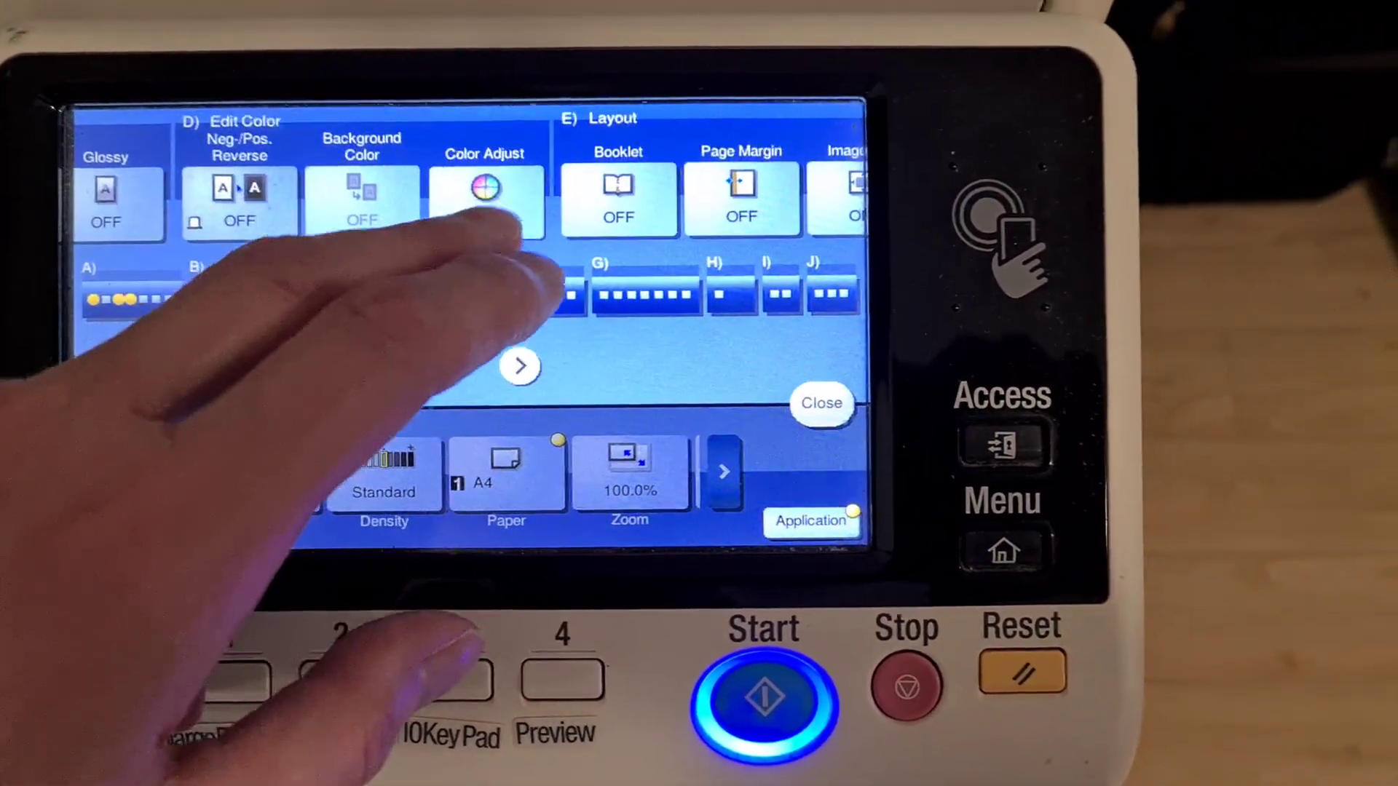
pyautogui.click(523, 179)
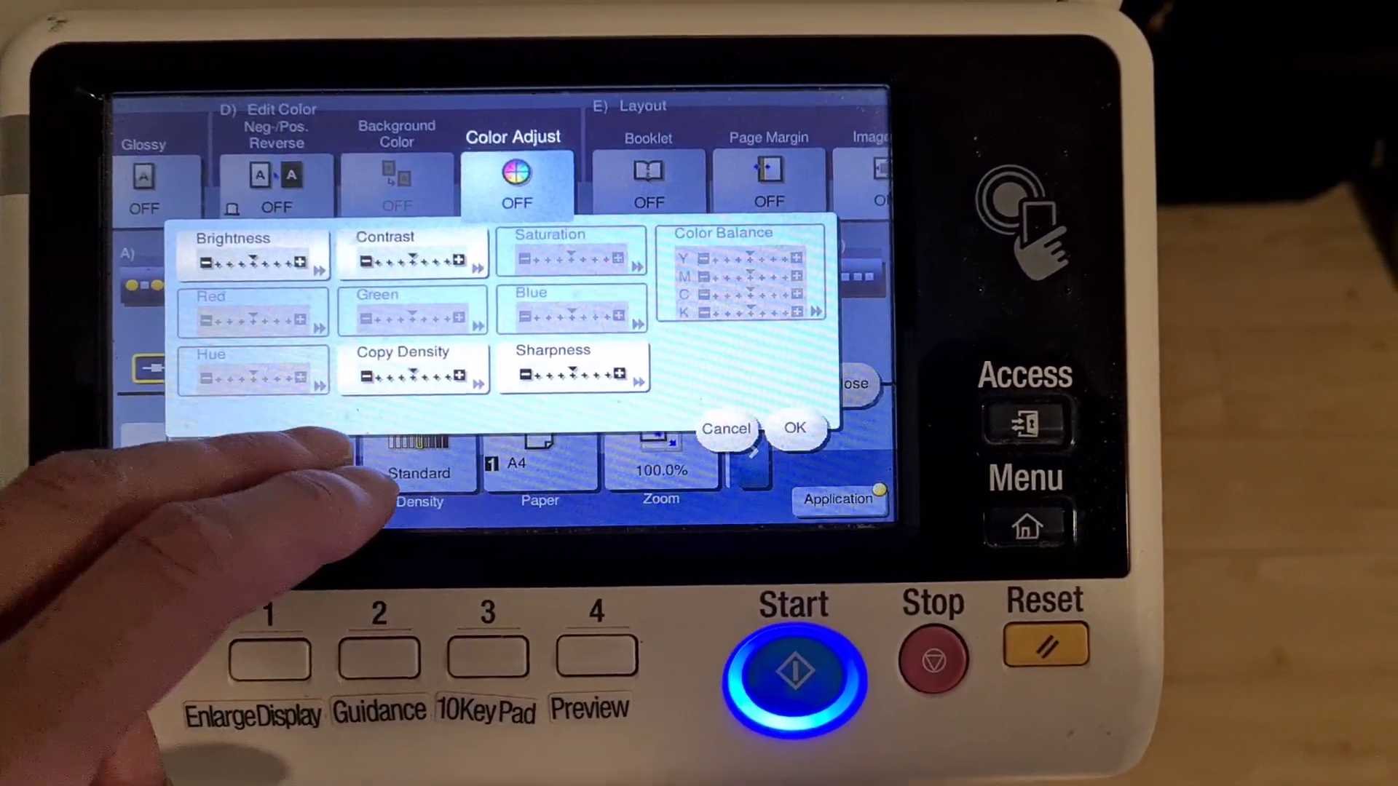
pyautogui.click(579, 364)
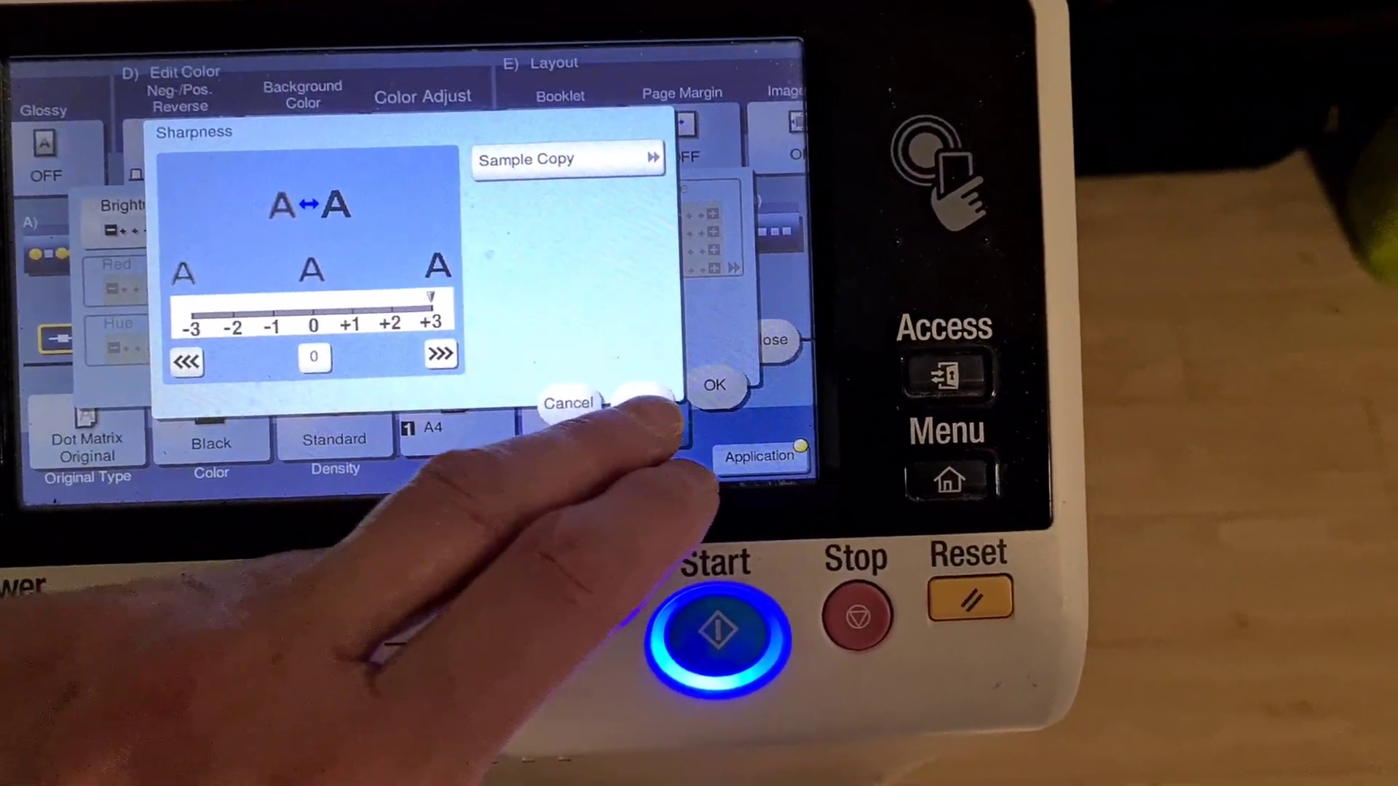
pyautogui.click(721, 424)
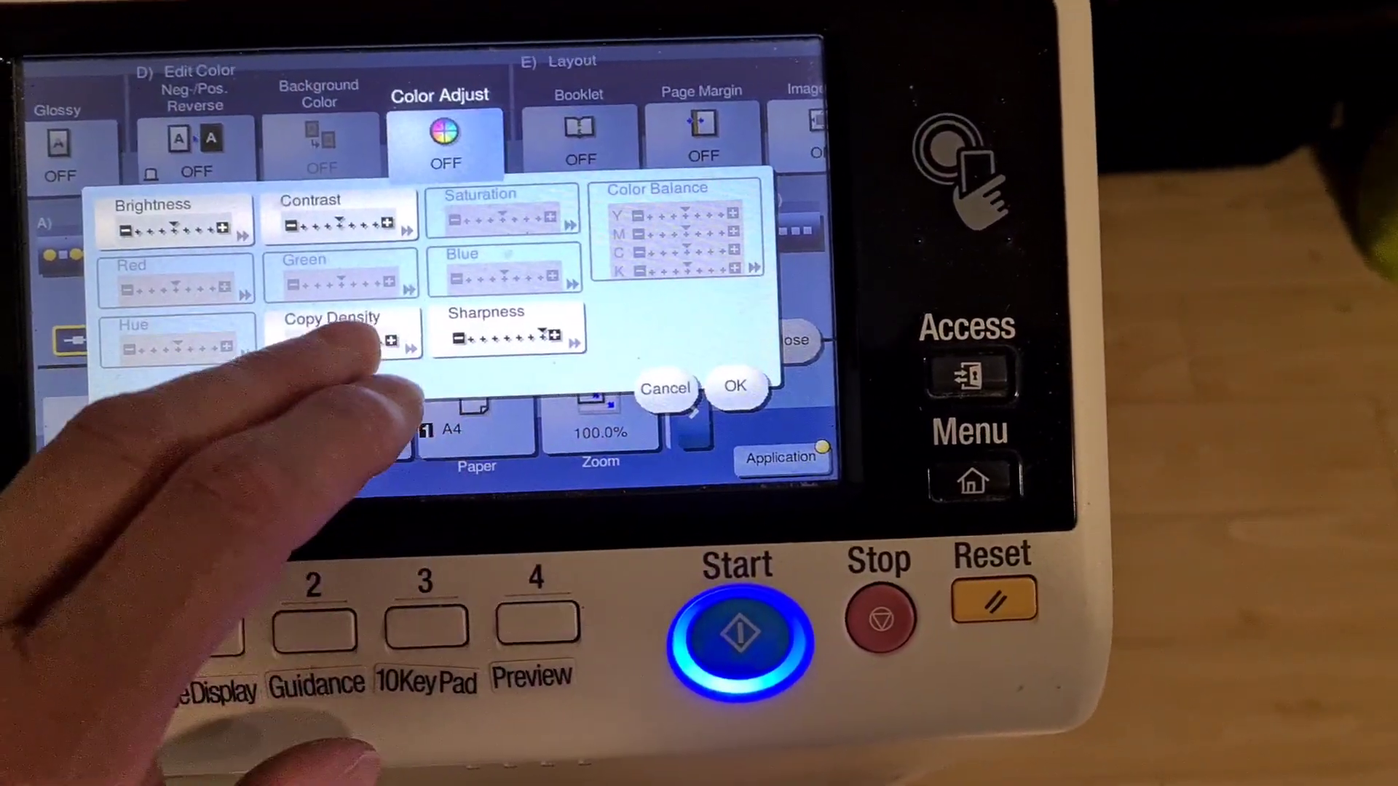
# Adjust copy density and apply the Color Adjust settings.
pyautogui.click(404, 355)
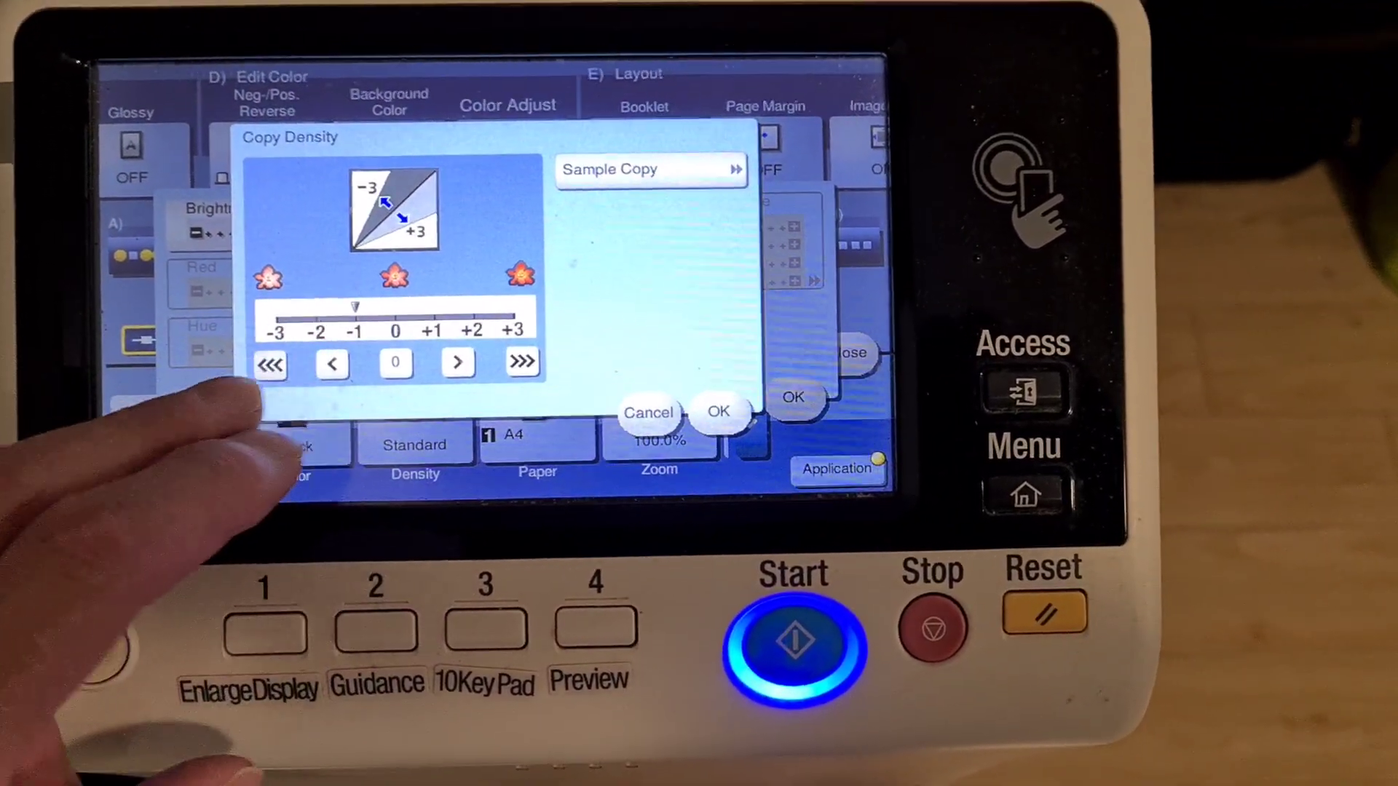
pyautogui.click(644, 398)
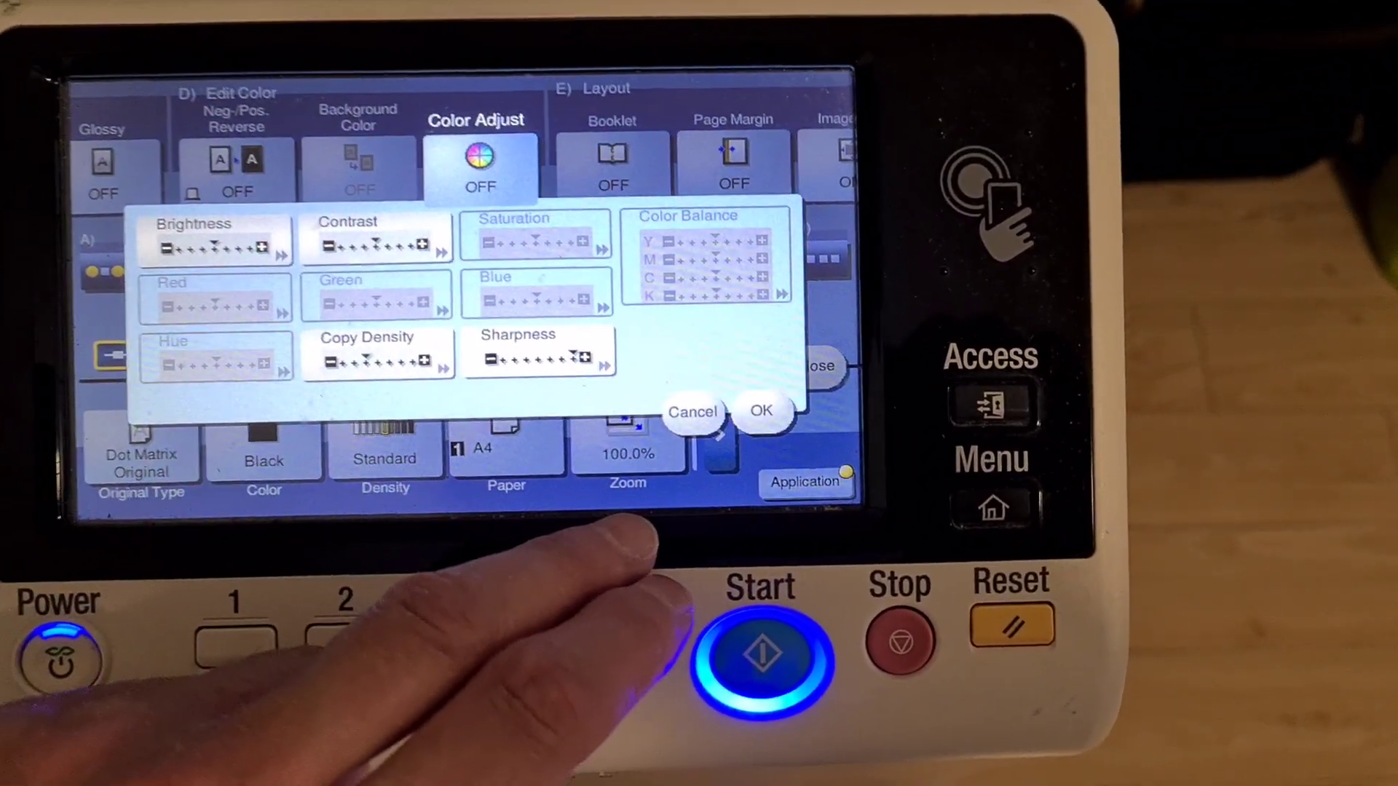
pyautogui.click(781, 410)
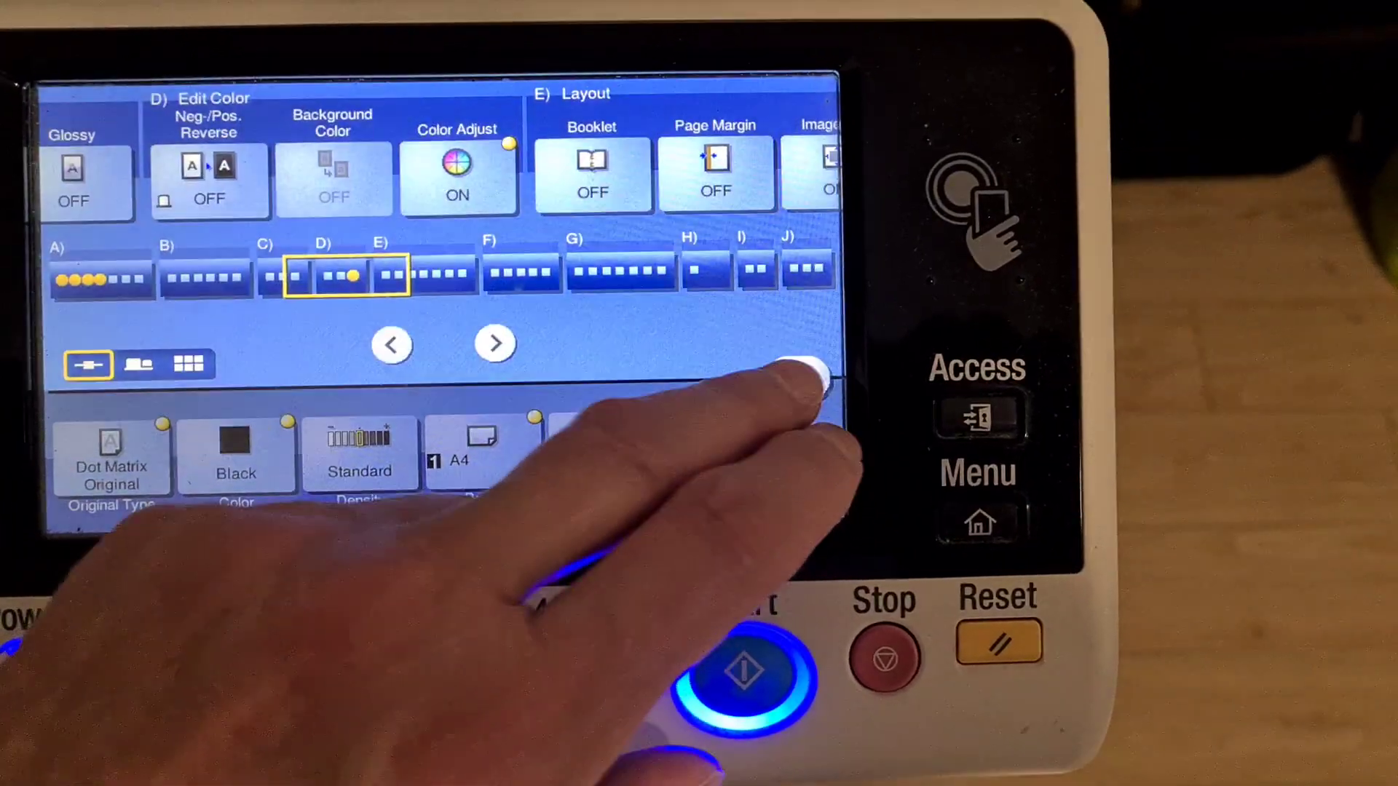
pyautogui.click(835, 365)
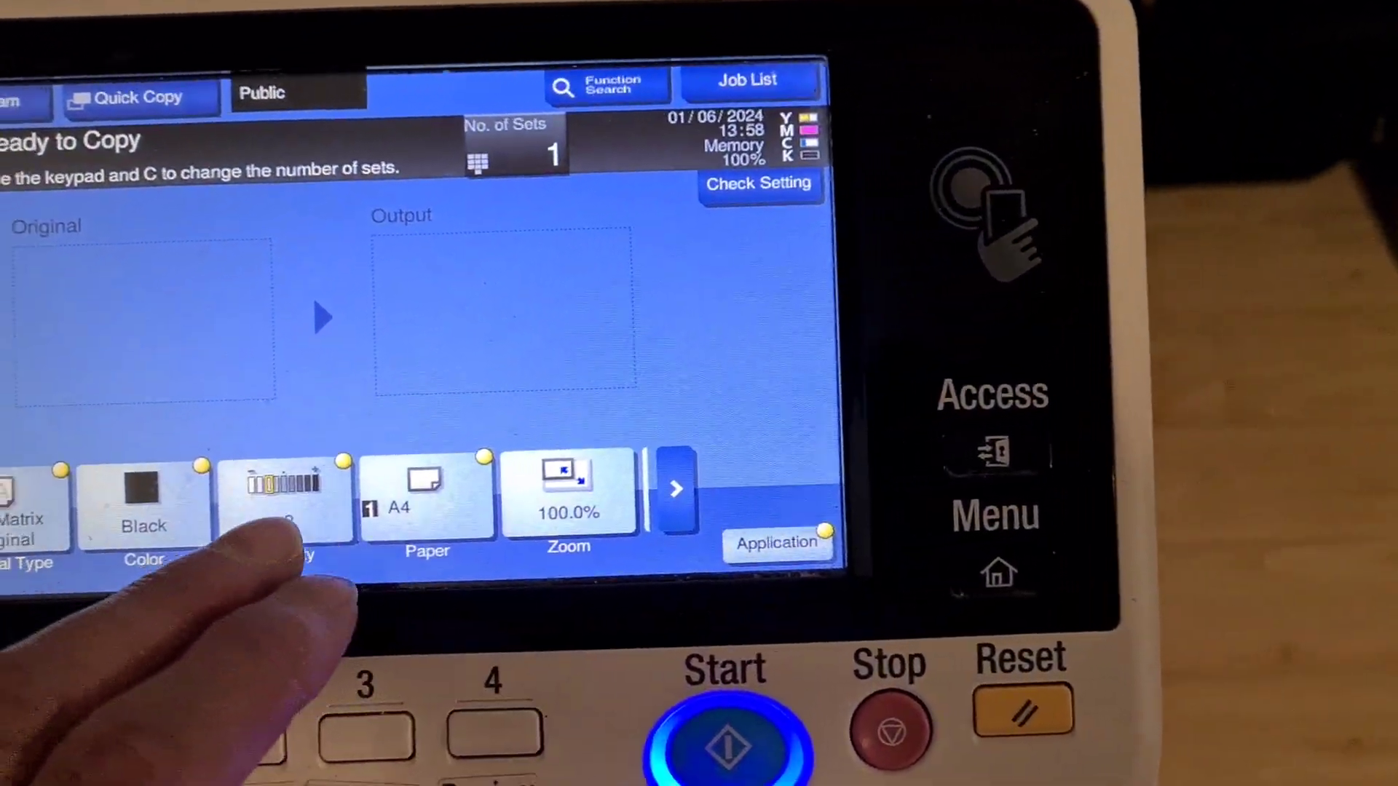
# Set copy density to +2.
pyautogui.click(339, 546)
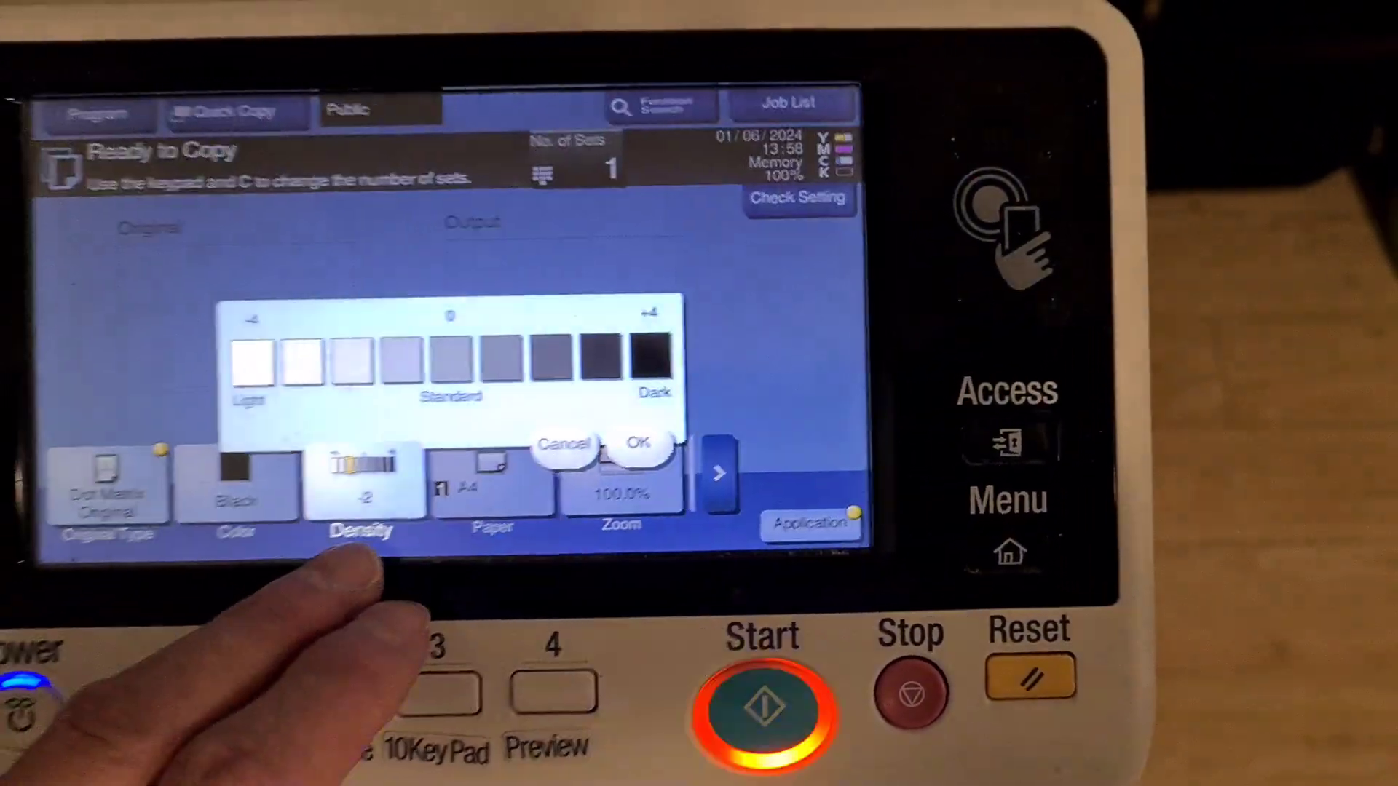
pyautogui.click(592, 352)
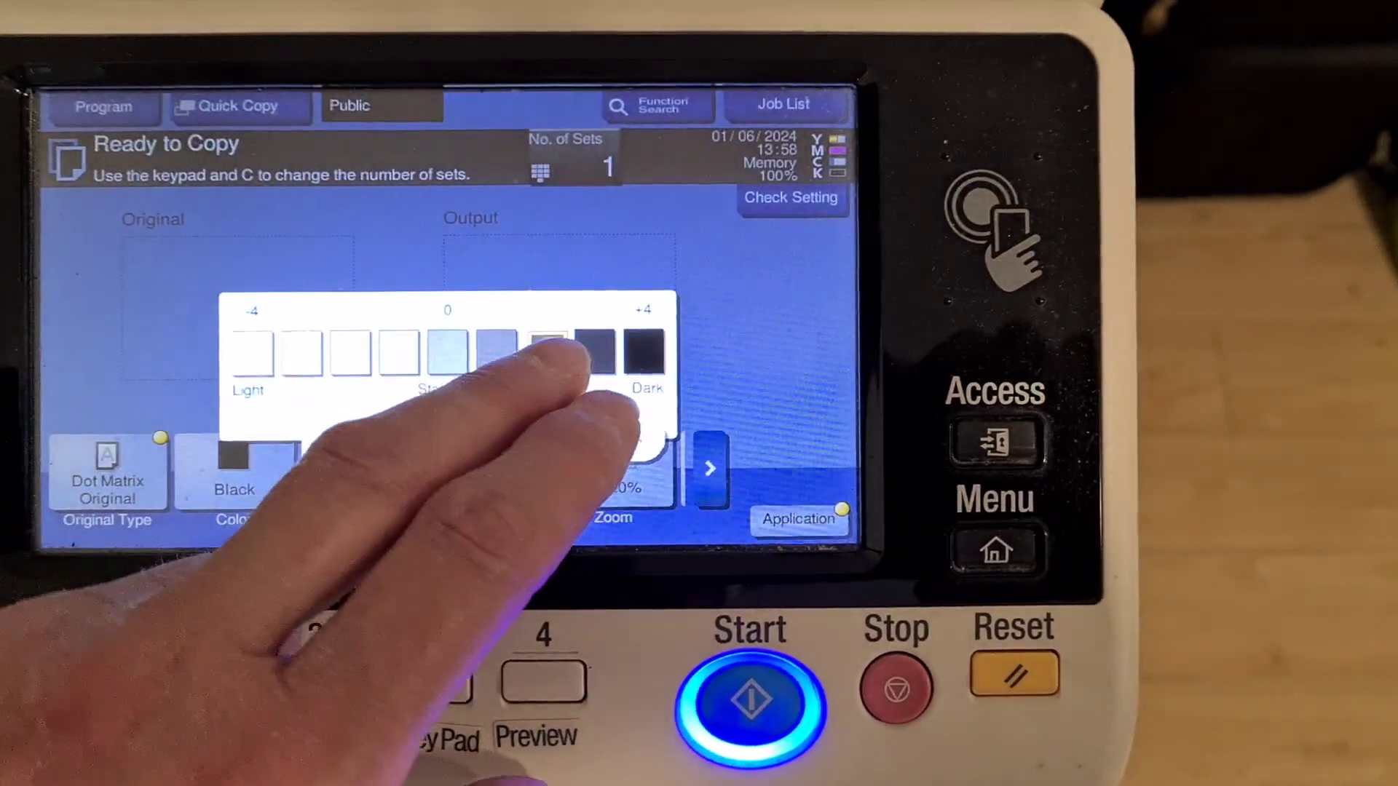
pyautogui.click(612, 435)
# Turn on Negative/Positive Reverse and review the Mirror Image options.
pyautogui.click(772, 516)
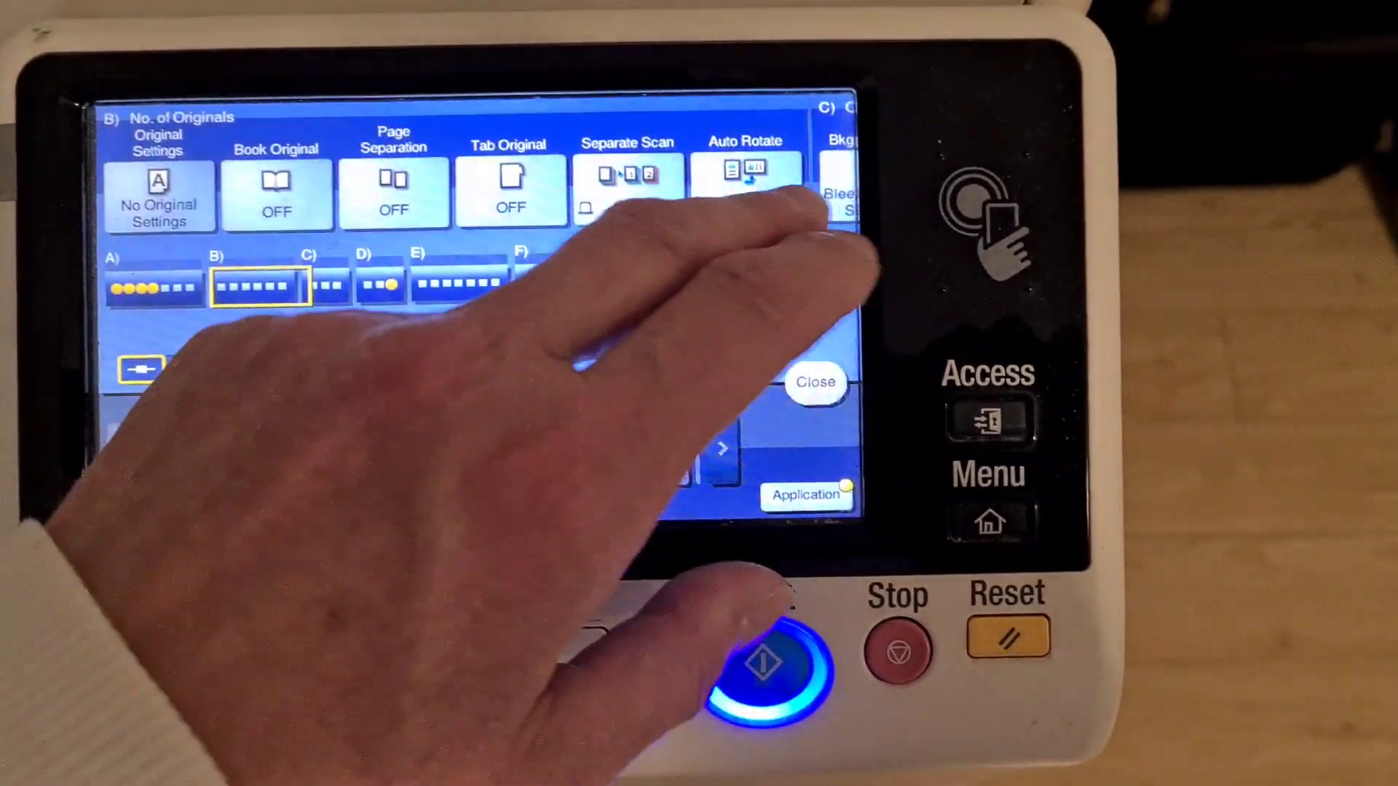
pyautogui.moveTo(827, 191); pyautogui.dragTo(360, 251)
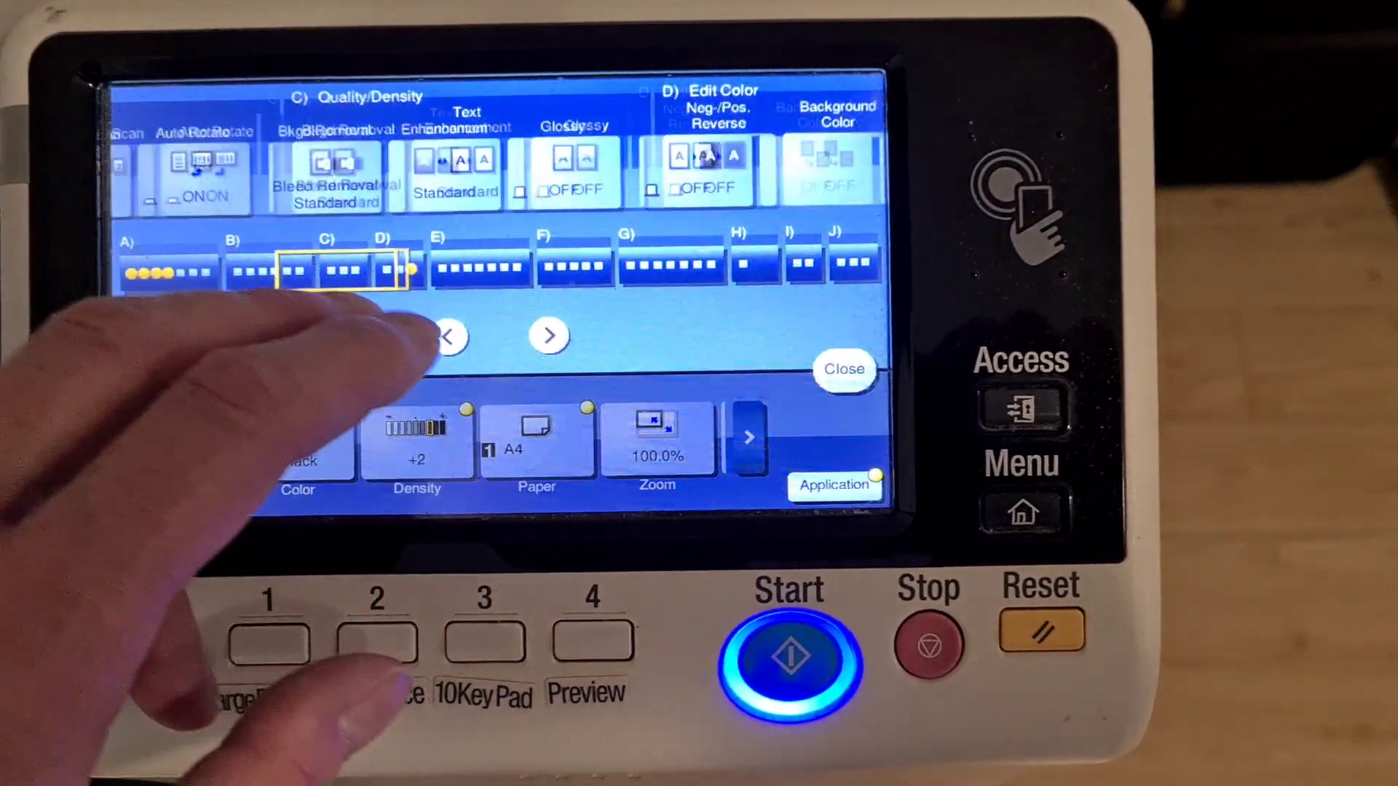
pyautogui.click(519, 169)
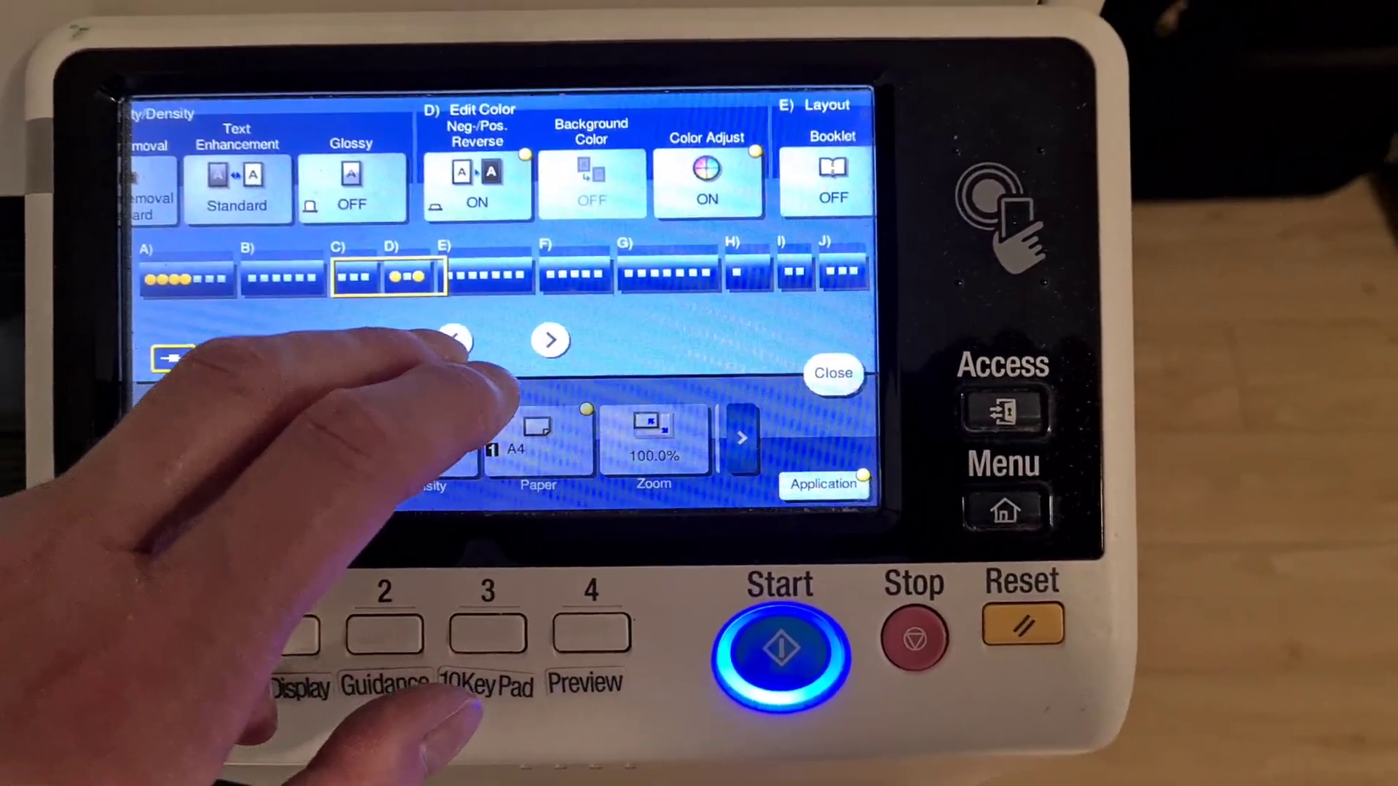
pyautogui.moveTo(531, 172); pyautogui.dragTo(208, 274)
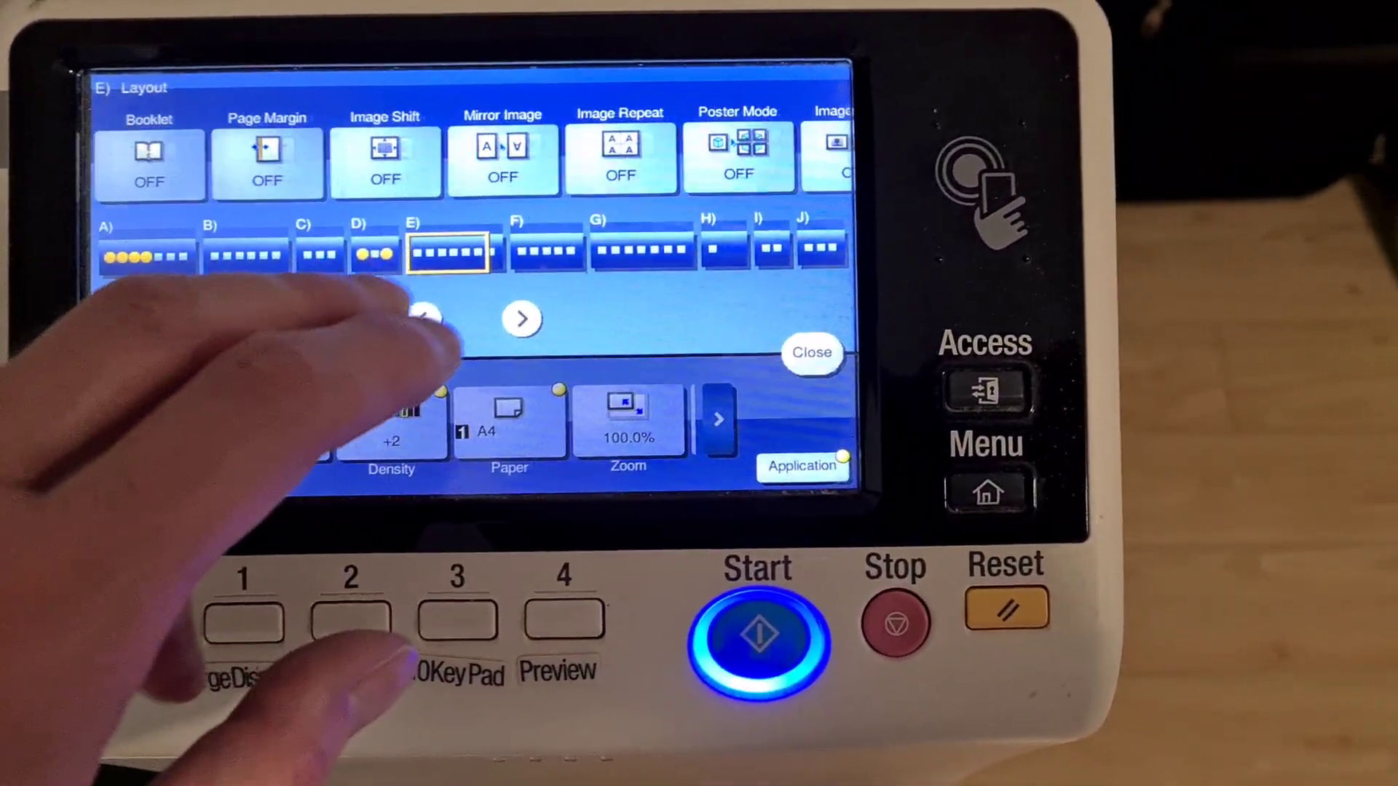
pyautogui.click(349, 159)
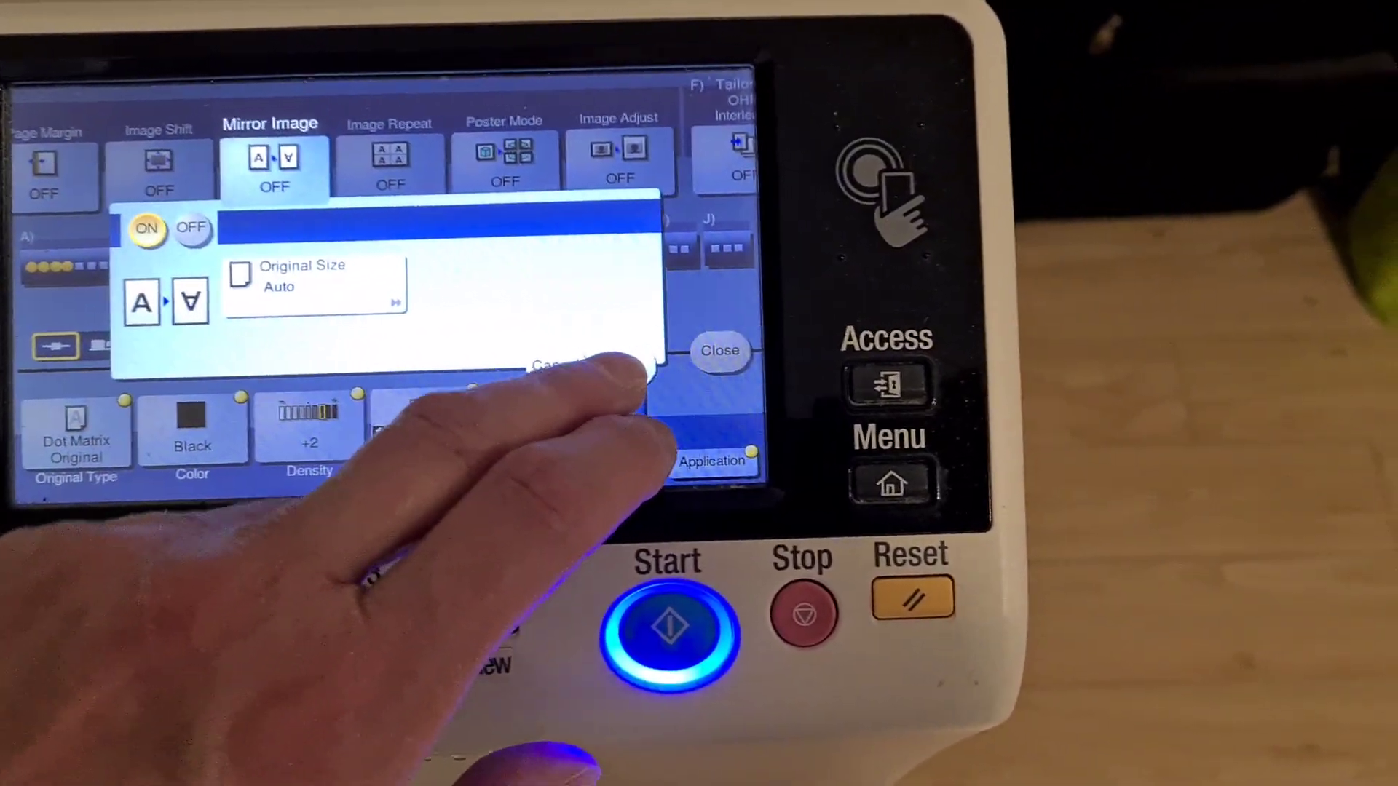
pyautogui.click(710, 361)
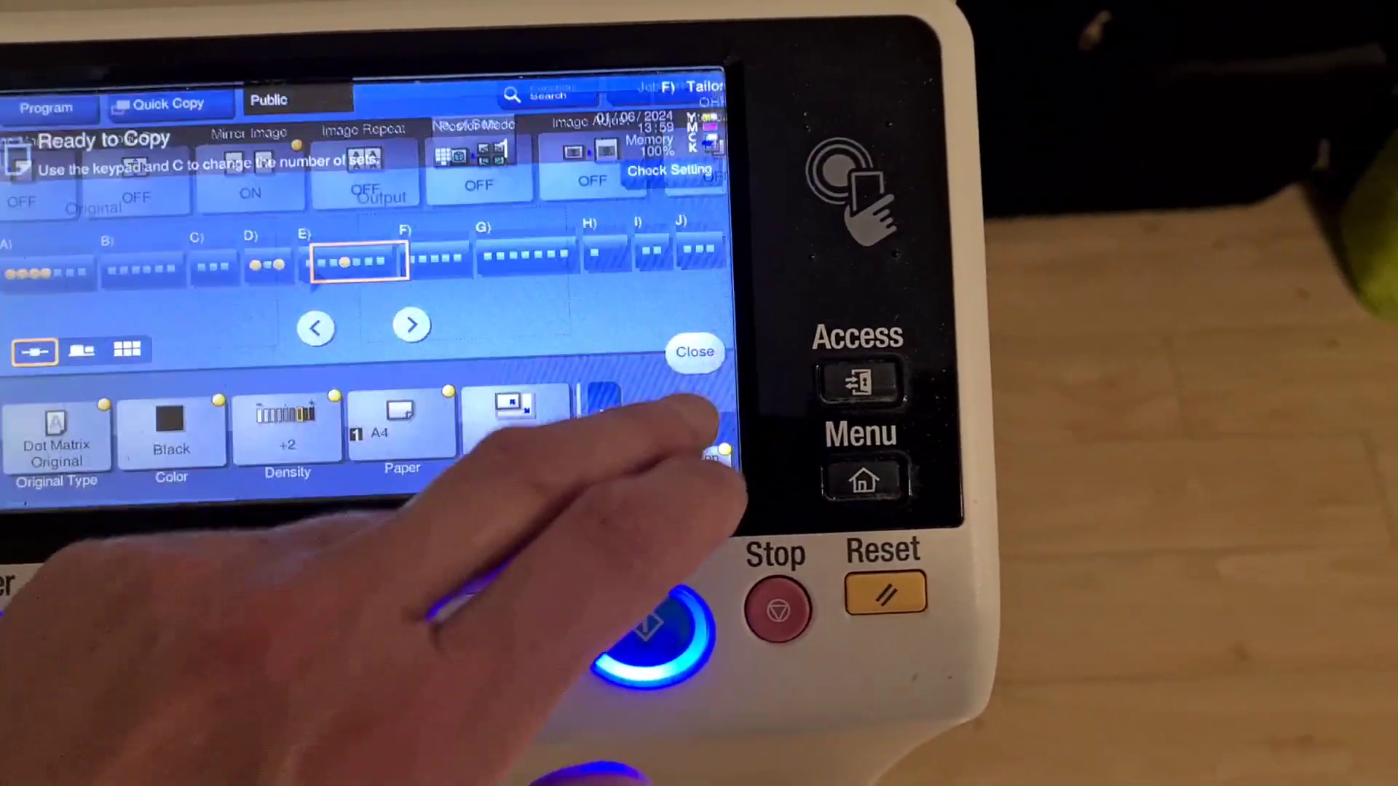
pyautogui.click(806, 351)
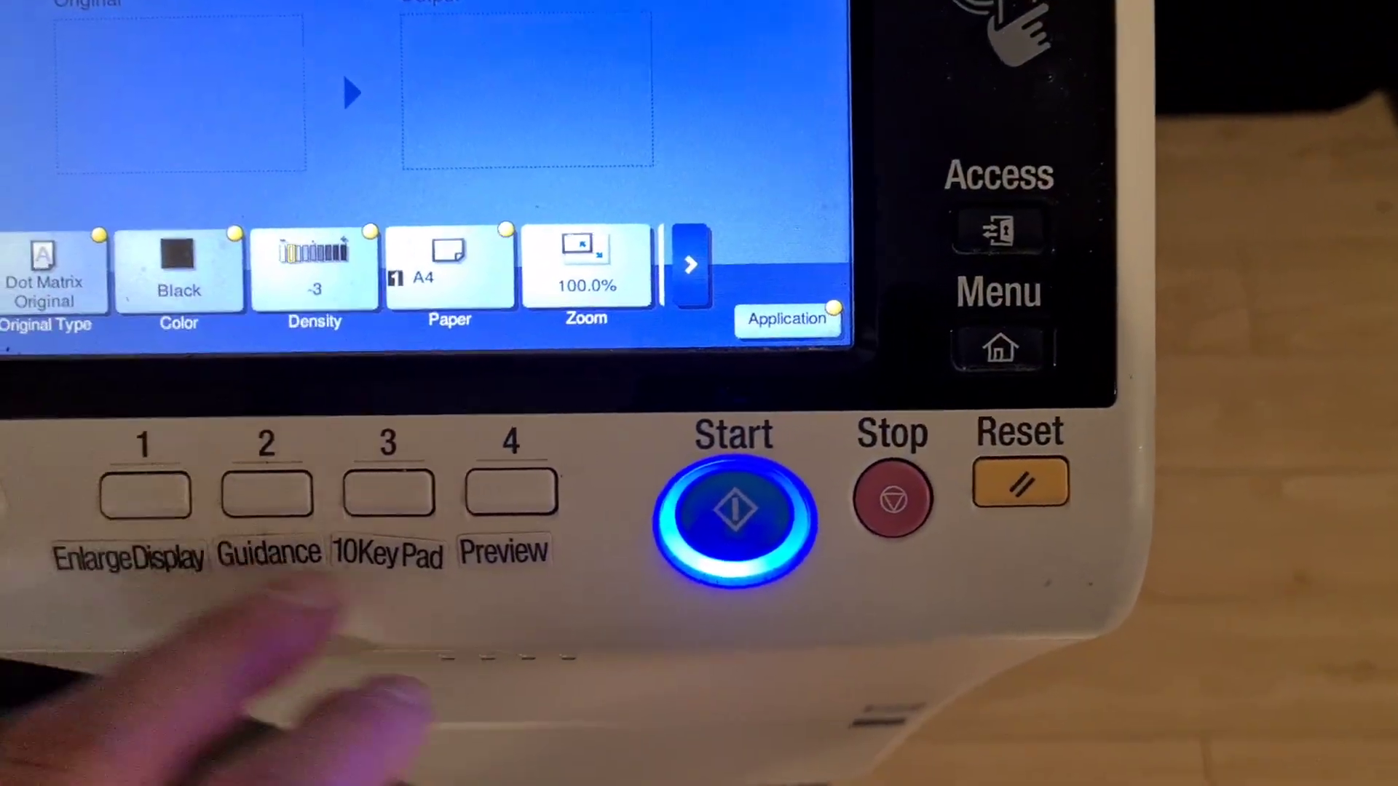
# Apply density -3, then change the density to -2.
pyautogui.click(224, 224)
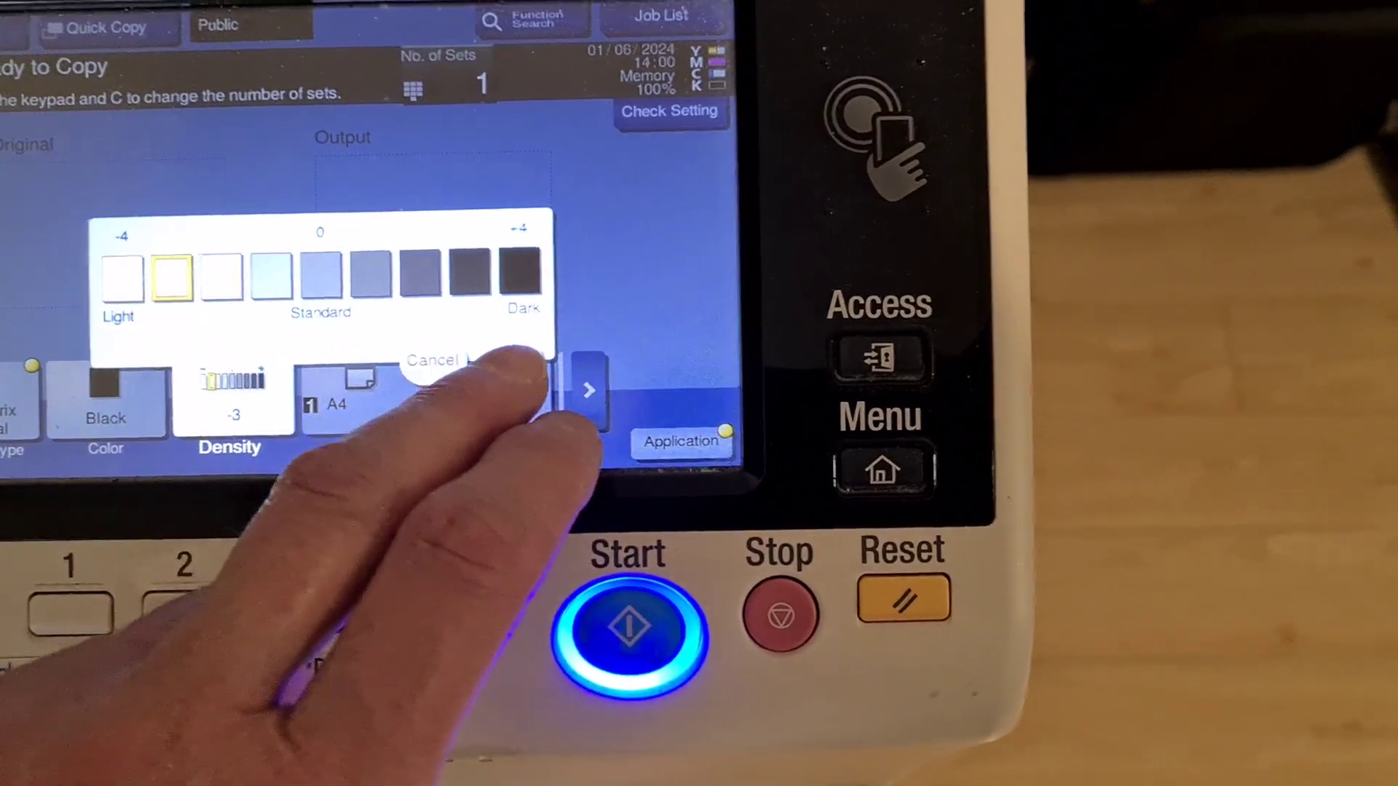
pyautogui.click(574, 352)
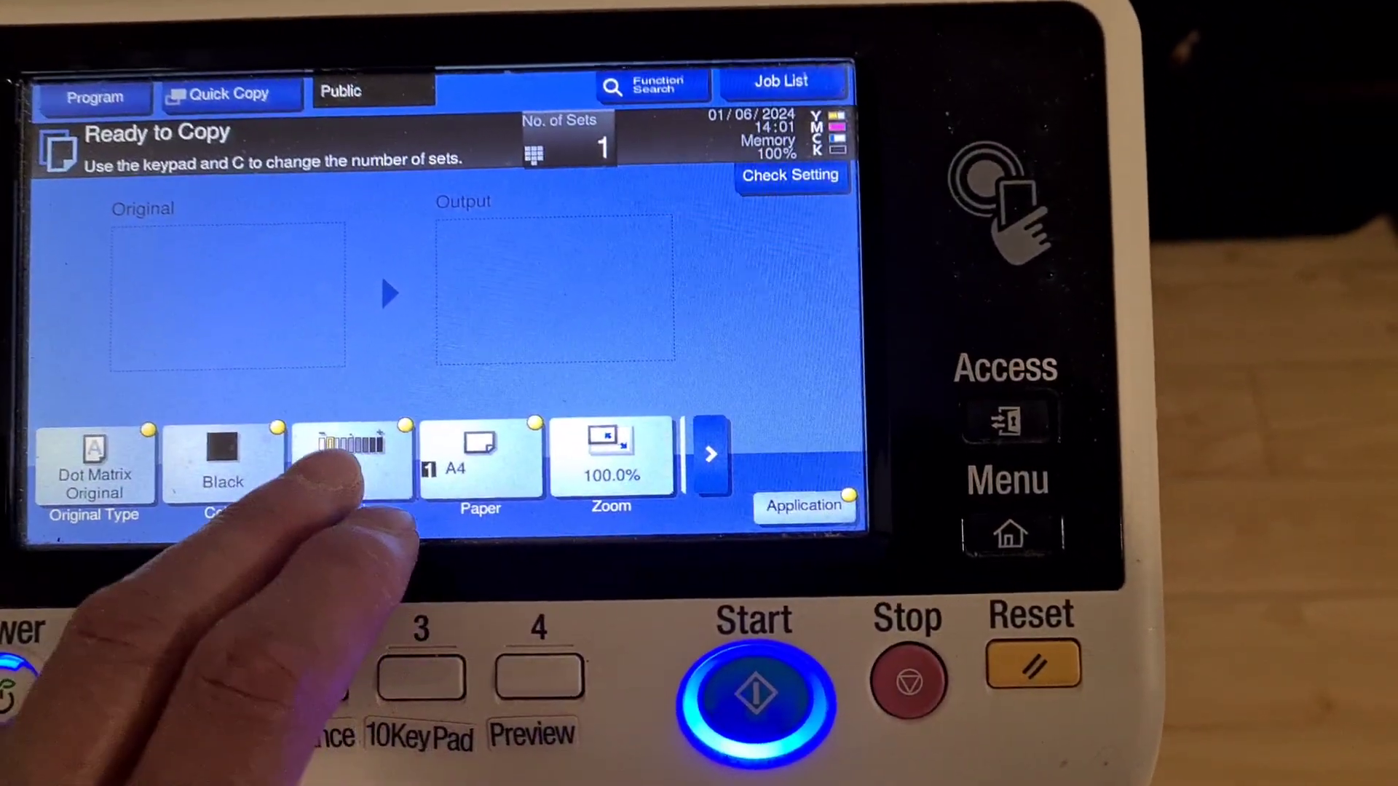
pyautogui.click(389, 470)
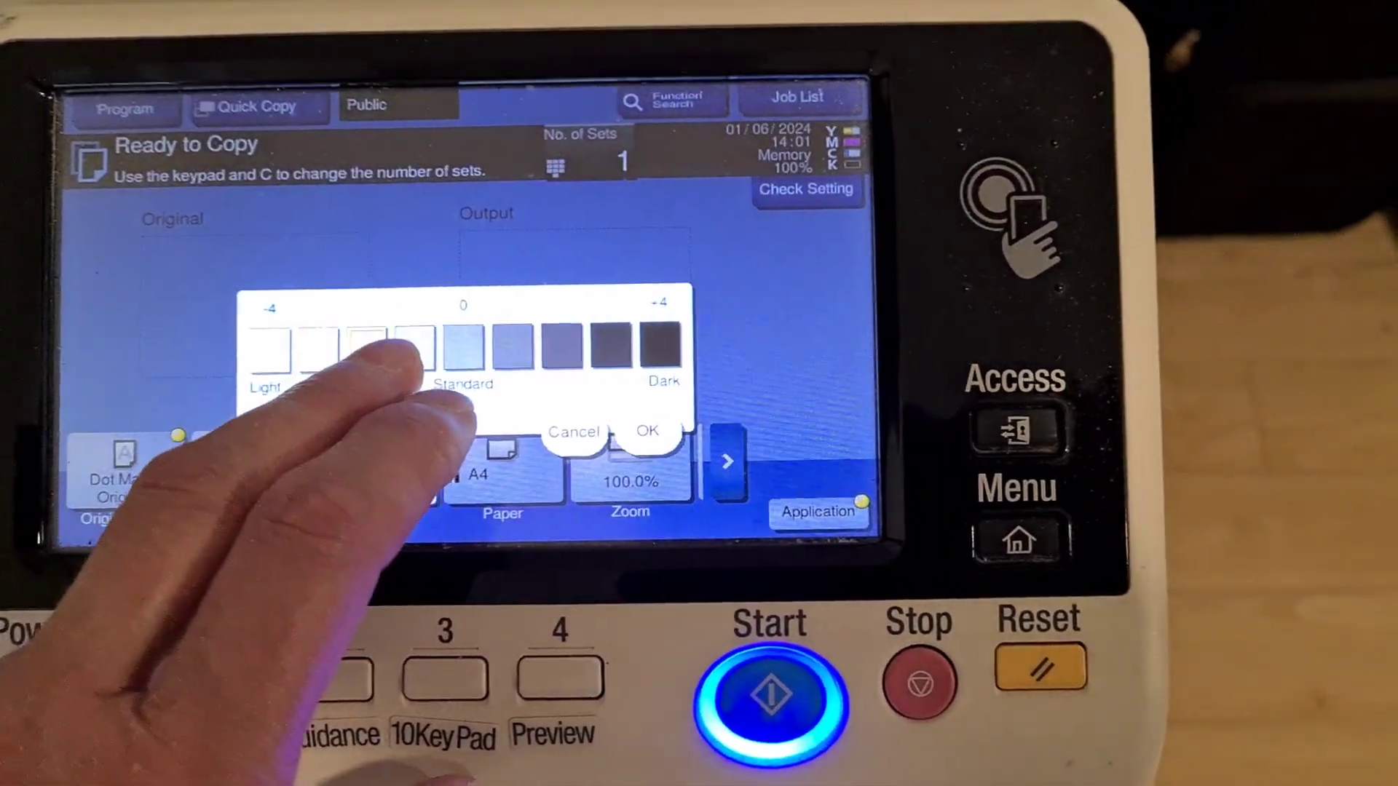
pyautogui.click(689, 434)
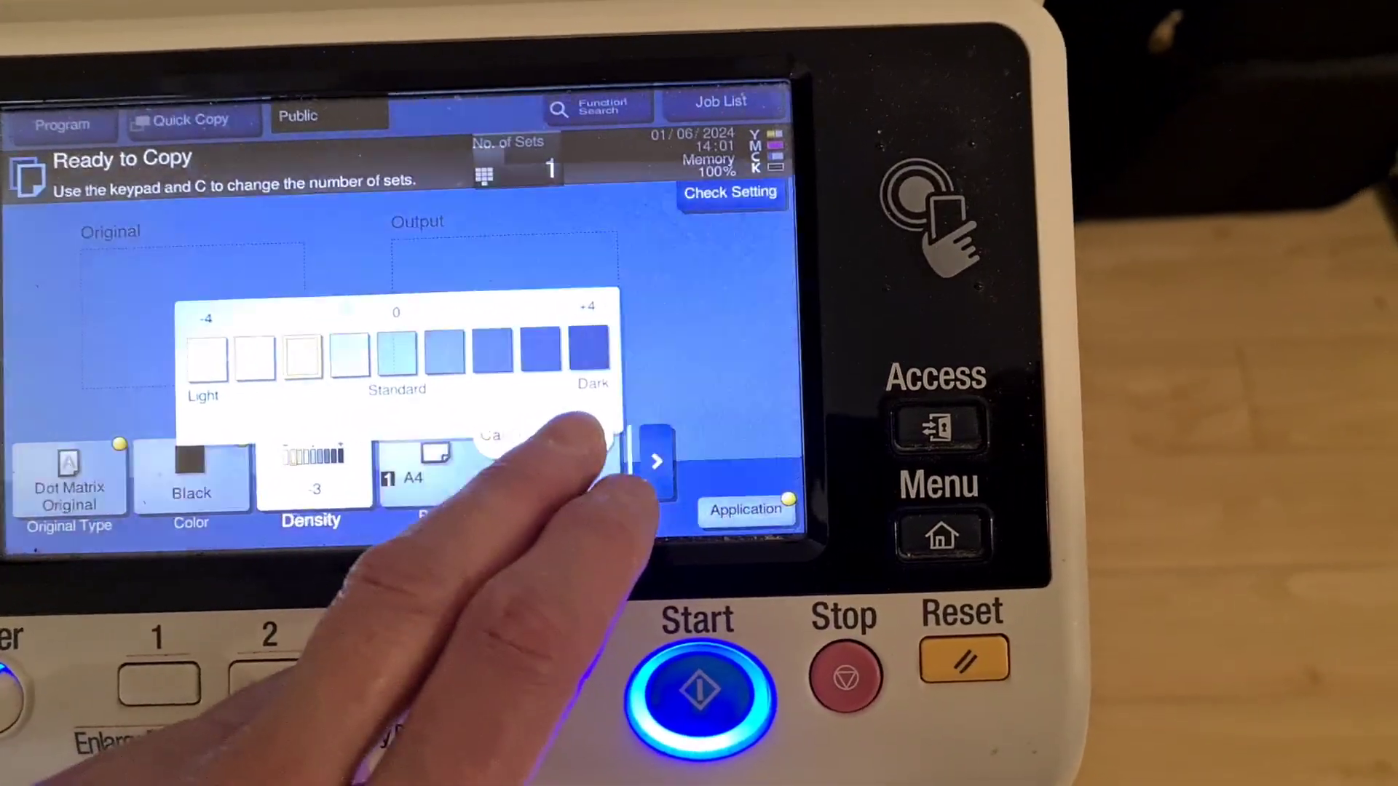
pyautogui.click(587, 435)
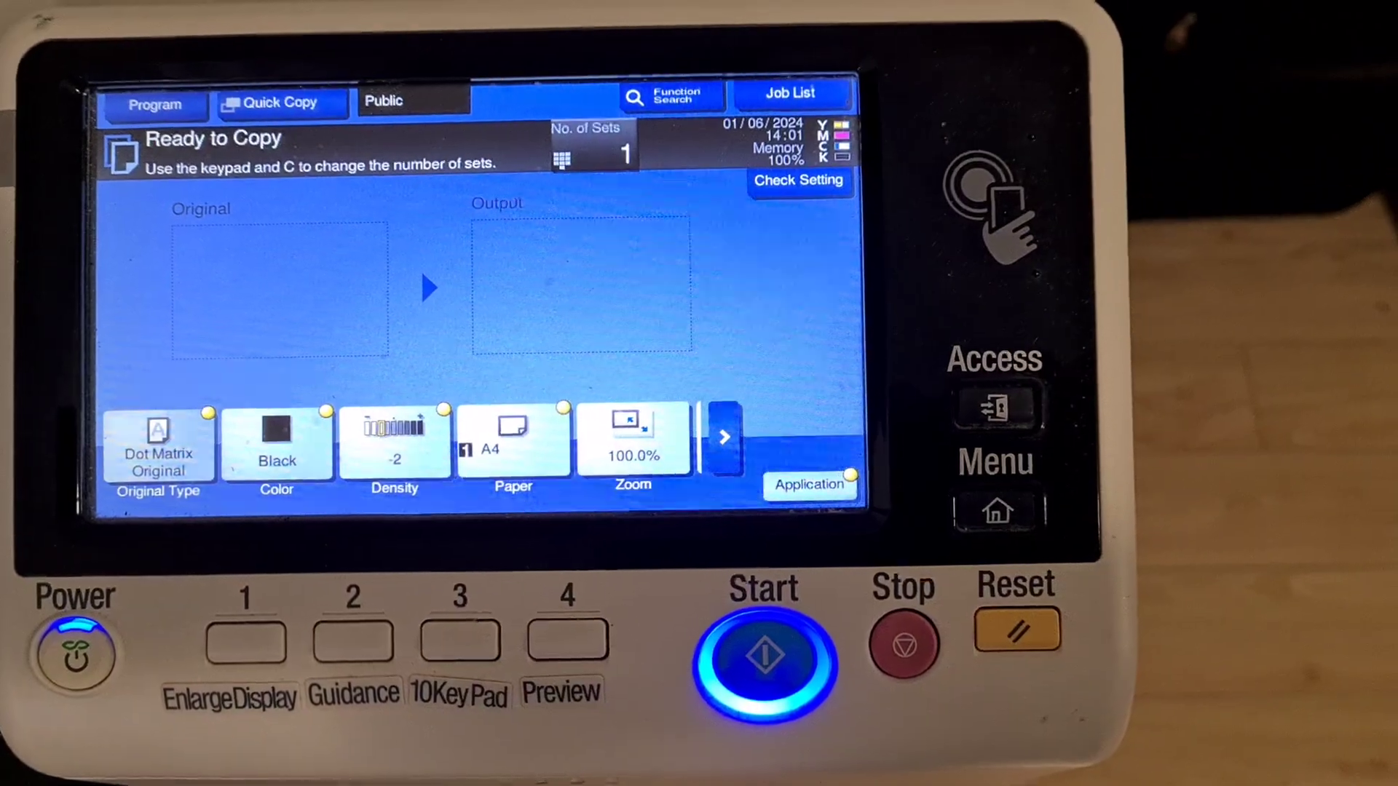